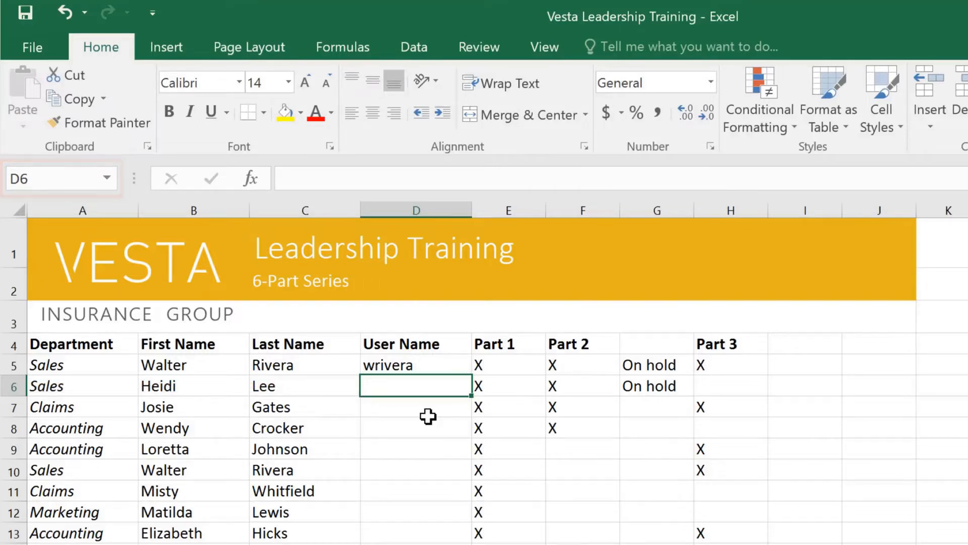
- Move around the attendance table's cells and select the first and last name columns to examine the data
{"action": "left_click", "coordinate": [428, 448]}
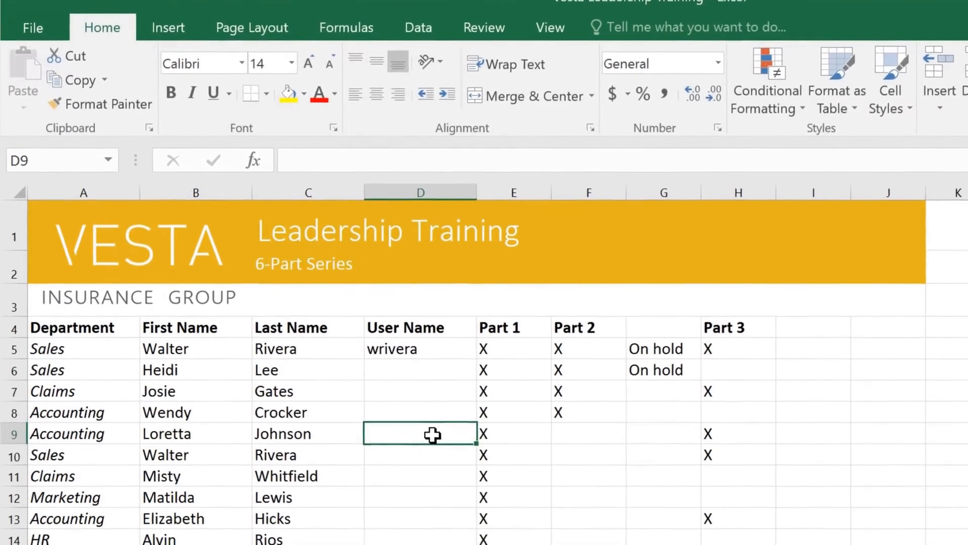
{"action": "key", "text": "Left"}
{"action": "key", "text": "Left"}
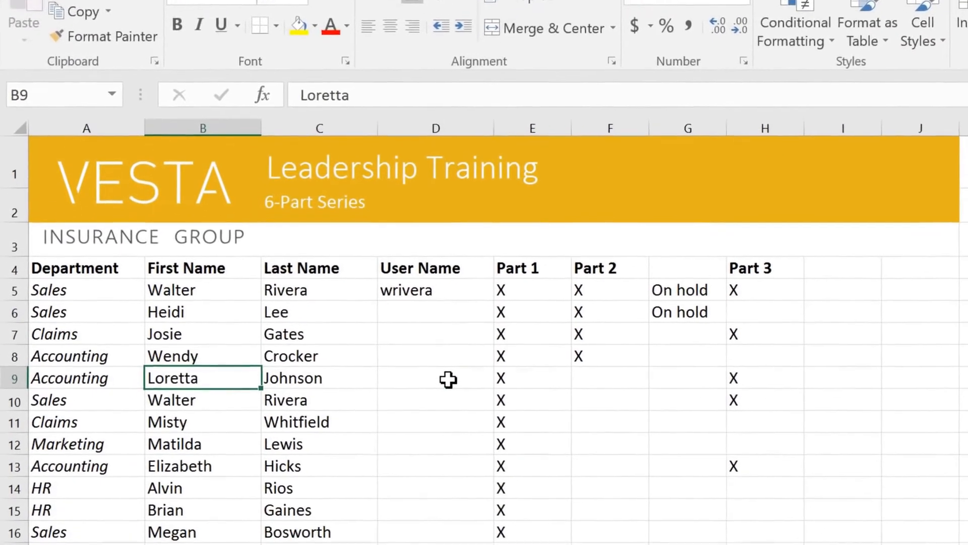
{"action": "key", "text": "Up"}
{"action": "key", "text": "Up"}
{"action": "key", "text": "Up"}
{"action": "key", "text": "Up"}
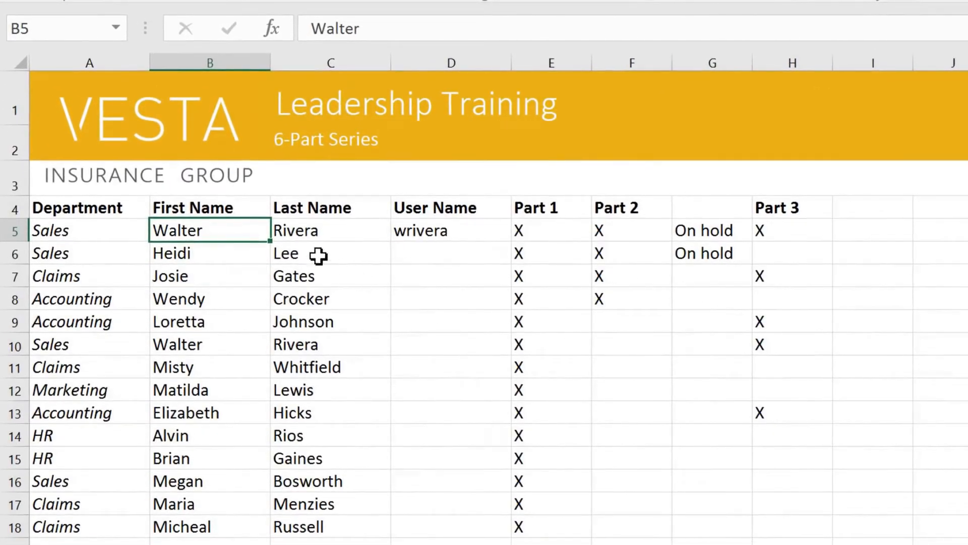
{"action": "left_click_drag", "start_coordinate": [247, 228], "coordinate": [357, 524]}
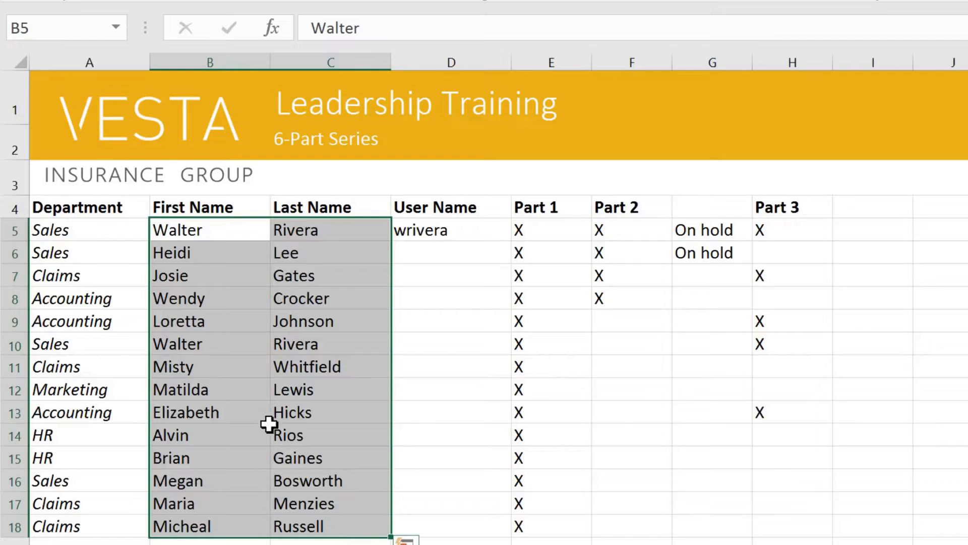
{"action": "left_click", "coordinate": [223, 325]}
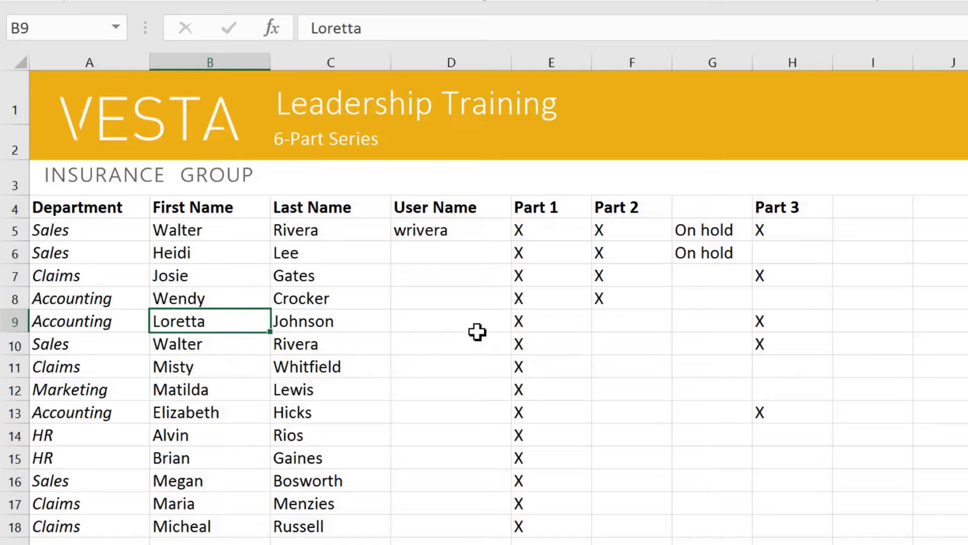
- Enter X in cell F9 under Part 2, correcting the entry to a capital X
{"action": "left_click", "coordinate": [606, 326]}
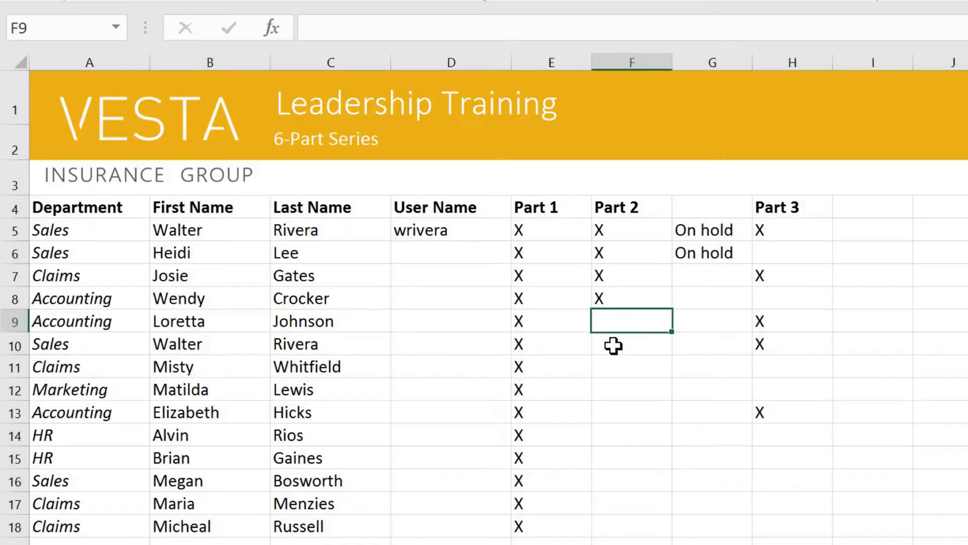
{"action": "type", "text": "x"}
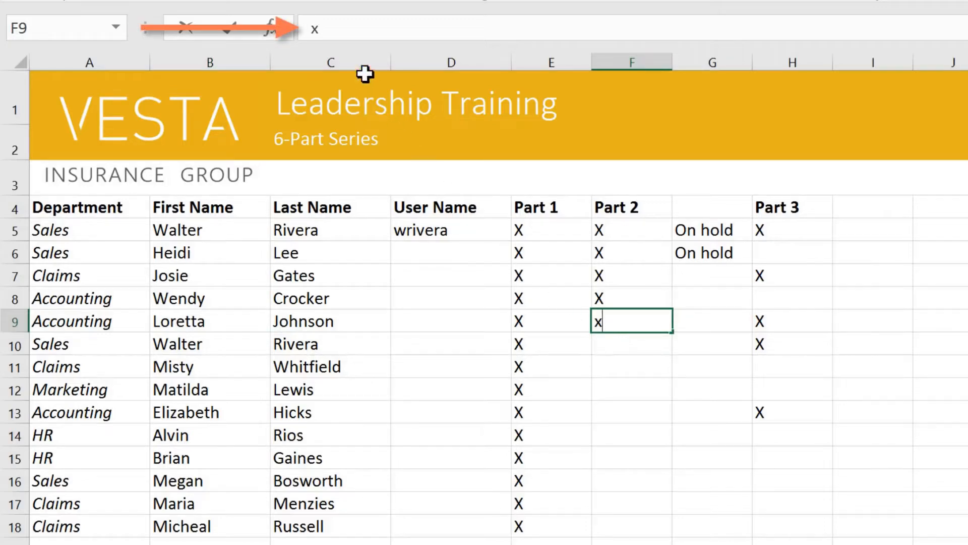
{"action": "left_click", "coordinate": [336, 30]}
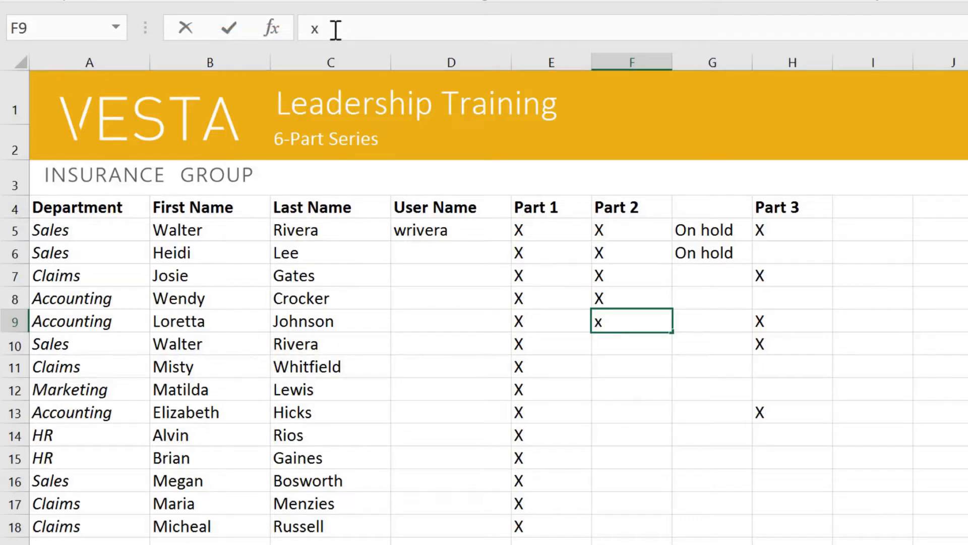
{"action": "key", "text": "BackSpace"}
{"action": "type", "text": "X"}
{"action": "left_click", "coordinate": [244, 343]}
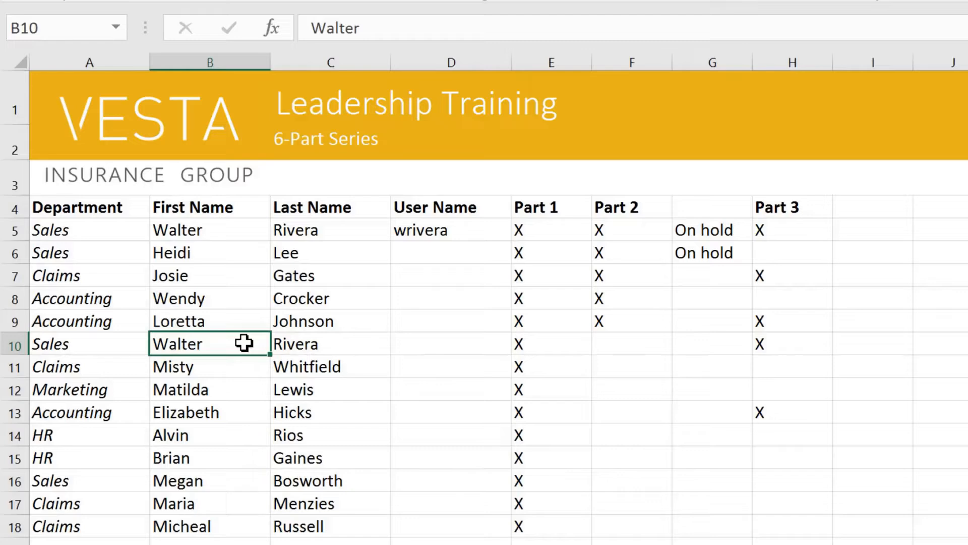
- Clear the contents of row 10 across the table's columns A to H
{"action": "left_click", "coordinate": [235, 228]}
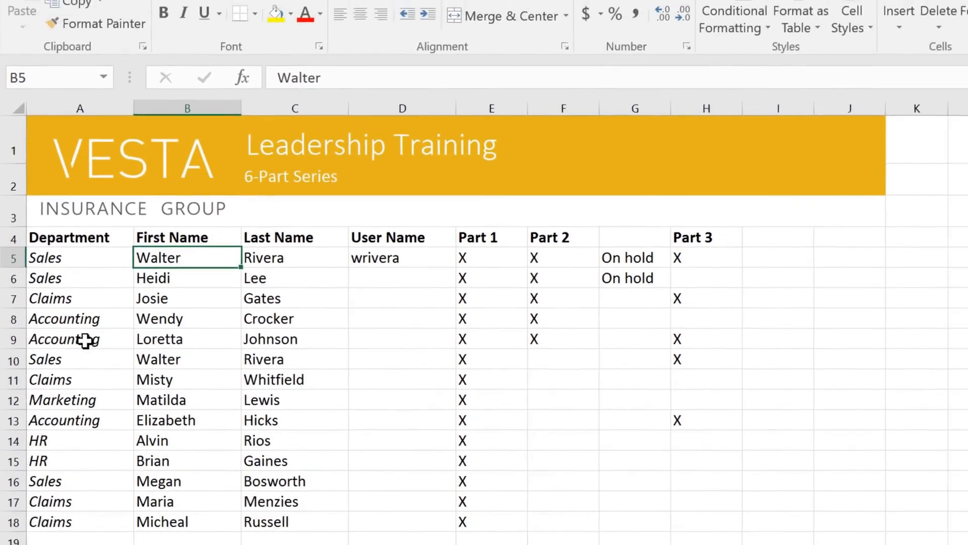
{"action": "left_click_drag", "start_coordinate": [75, 359], "coordinate": [423, 364]}
{"action": "left_click_drag", "start_coordinate": [362, 382], "coordinate": [605, 379]}
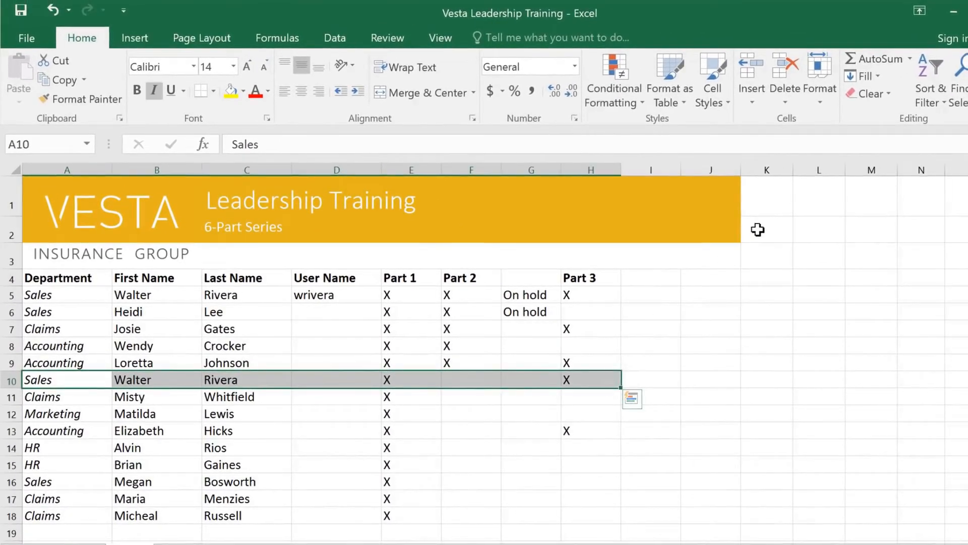
{"action": "left_click", "coordinate": [886, 94]}
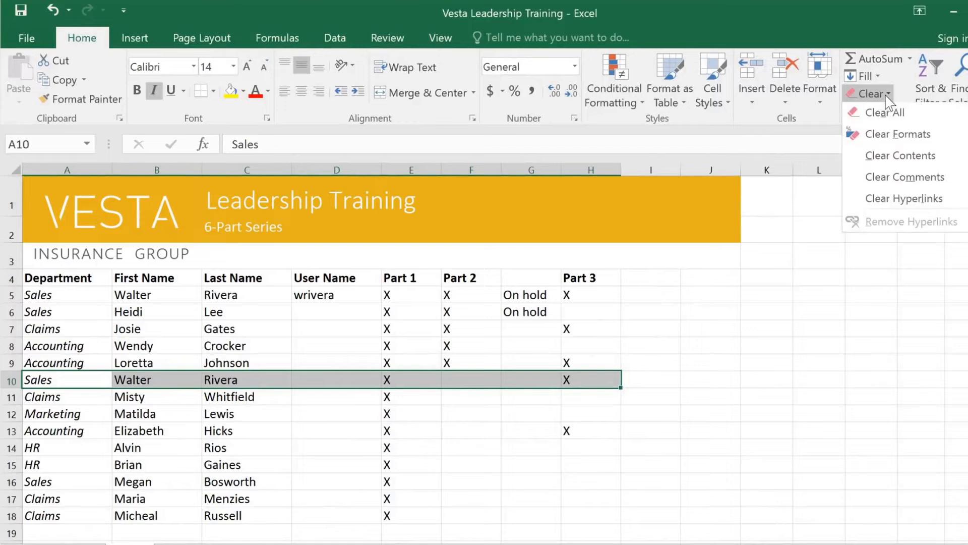
{"action": "left_click", "coordinate": [893, 160]}
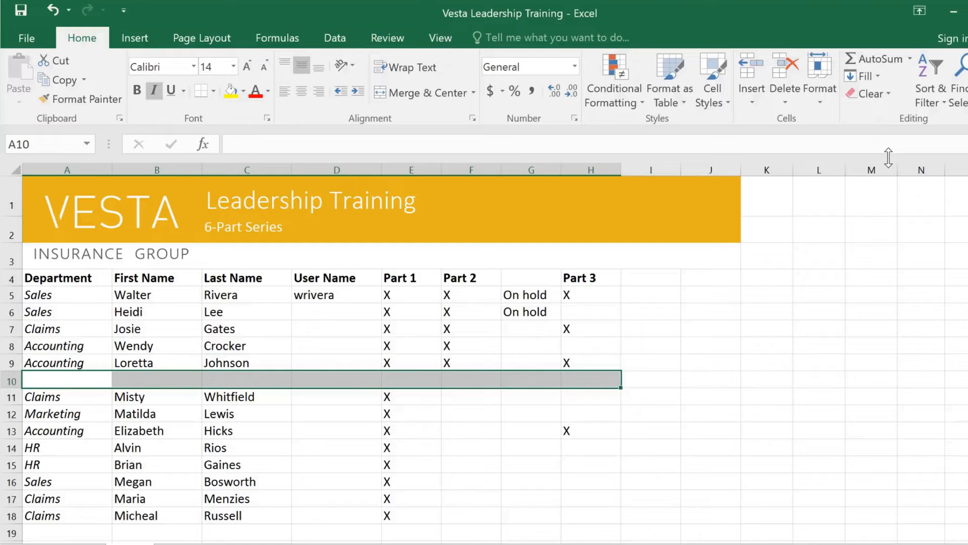
- Delete the emptied row 10 cells so the rows below shift up
{"action": "left_click", "coordinate": [779, 75]}
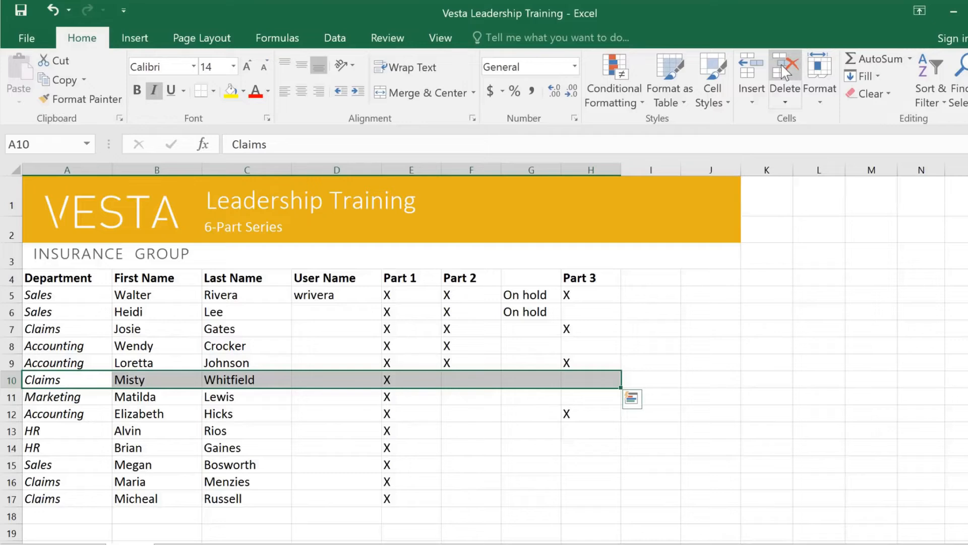
{"action": "key", "text": "ctrl+z"}
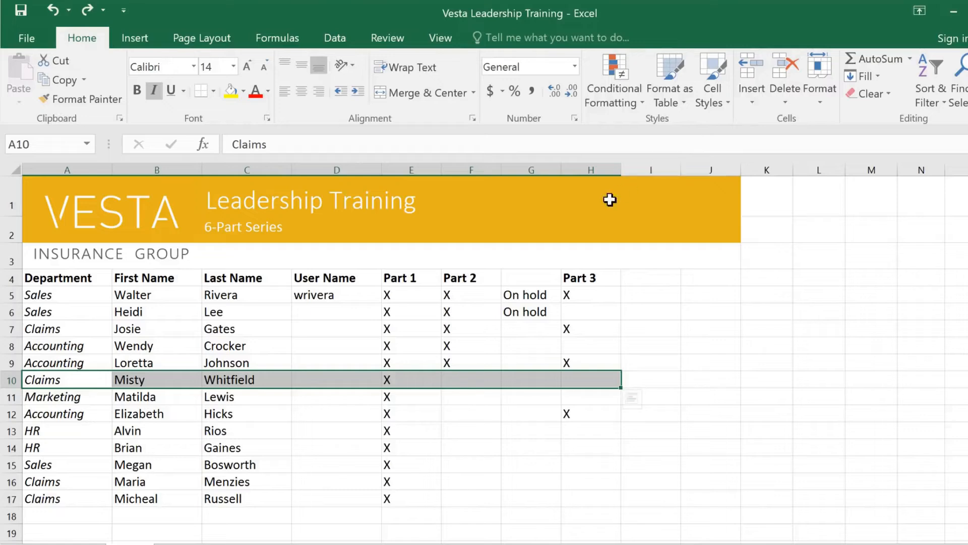
- Copy the X from cell F9 and paste it into cells F12 through F17
{"action": "left_click", "coordinate": [492, 275]}
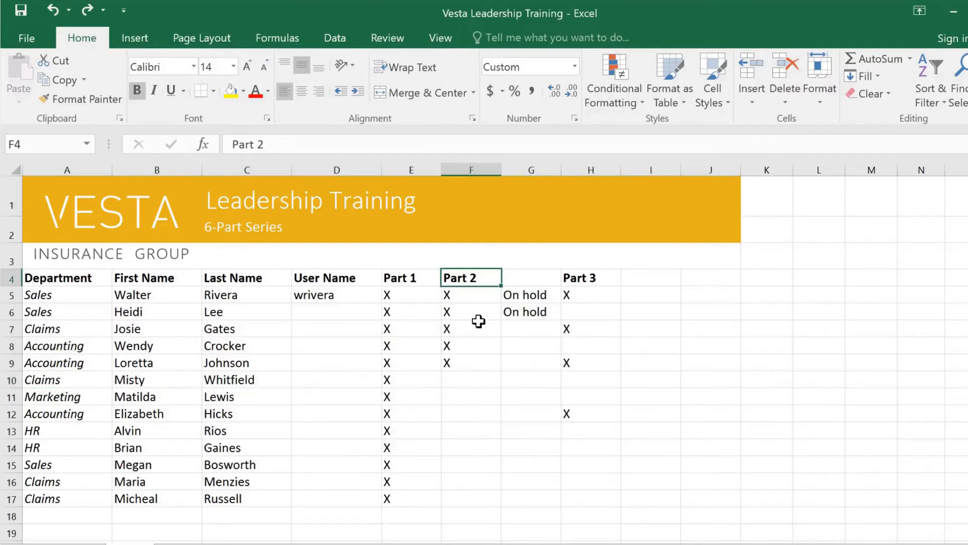
{"action": "left_click", "coordinate": [472, 361]}
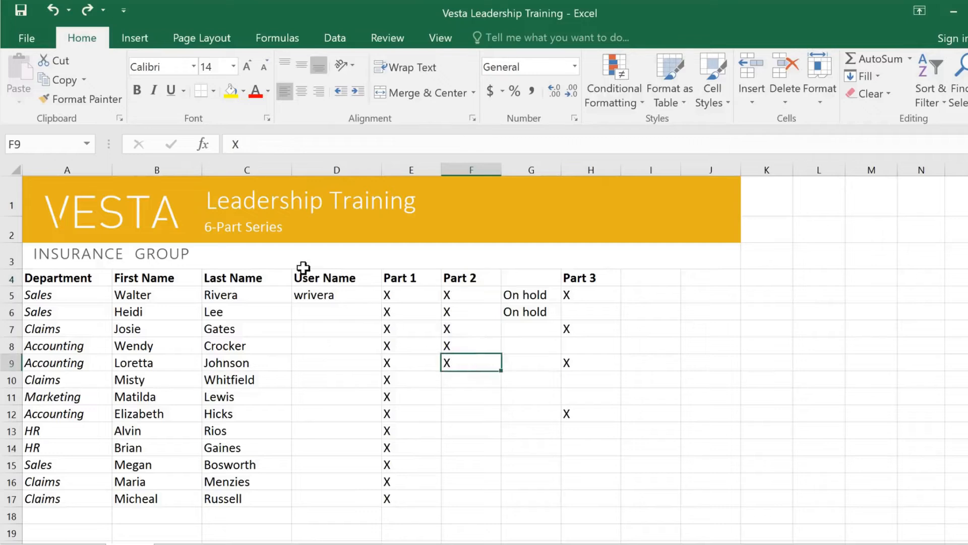
{"action": "left_click", "coordinate": [76, 81]}
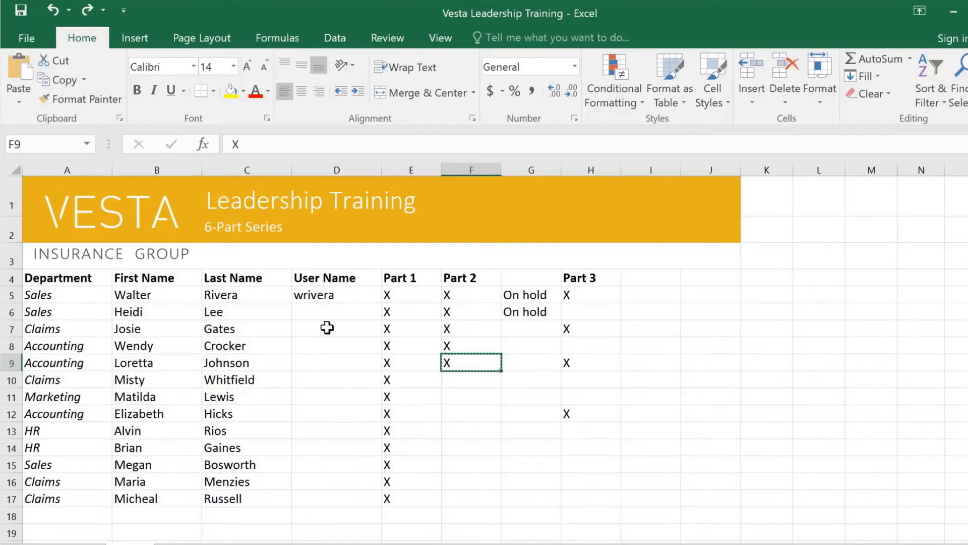
{"action": "left_click_drag", "start_coordinate": [463, 412], "coordinate": [457, 497]}
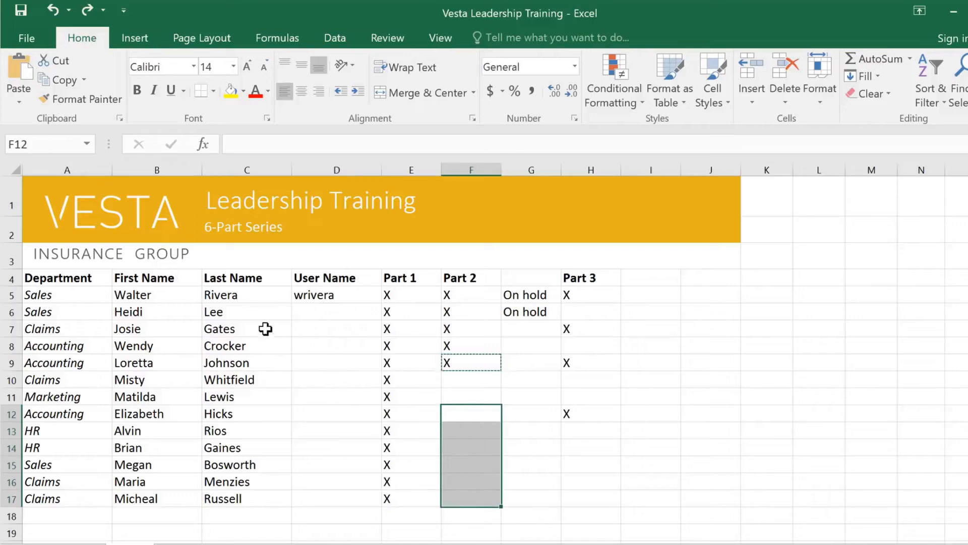
{"action": "left_click", "coordinate": [17, 73]}
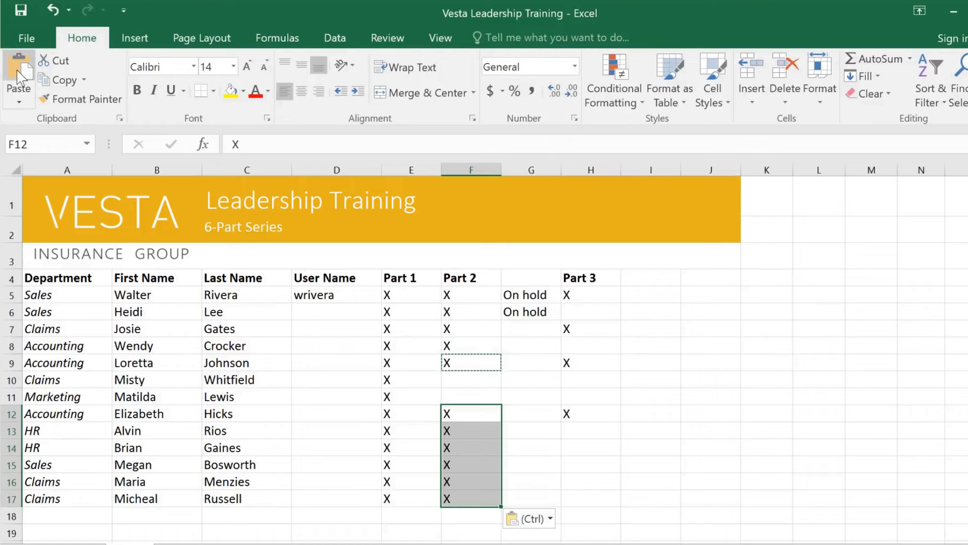
{"action": "left_click", "coordinate": [19, 102]}
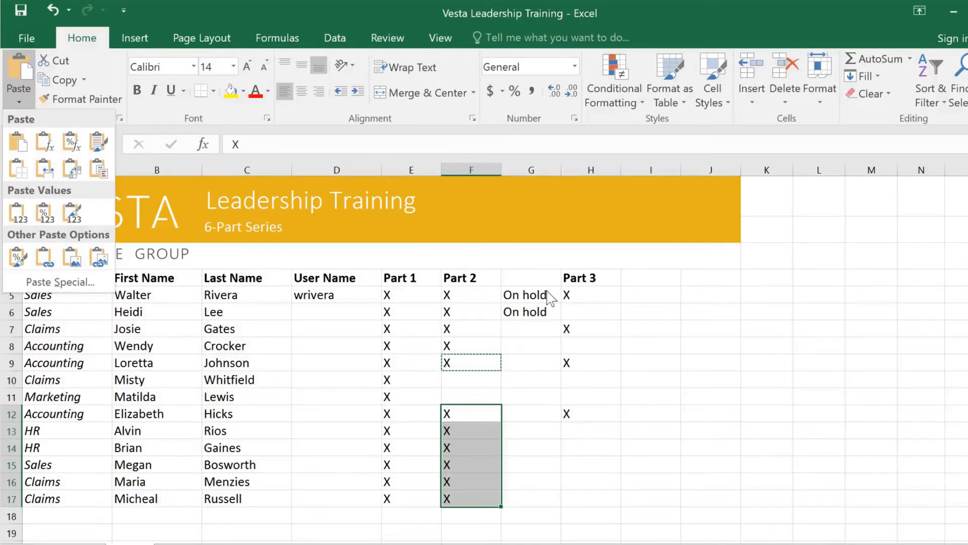
- Cut the two On hold entries from G5:G6 and paste them into F10:F11
{"action": "left_click_drag", "start_coordinate": [549, 297], "coordinate": [552, 311]}
{"action": "right_click", "coordinate": [551, 311]}
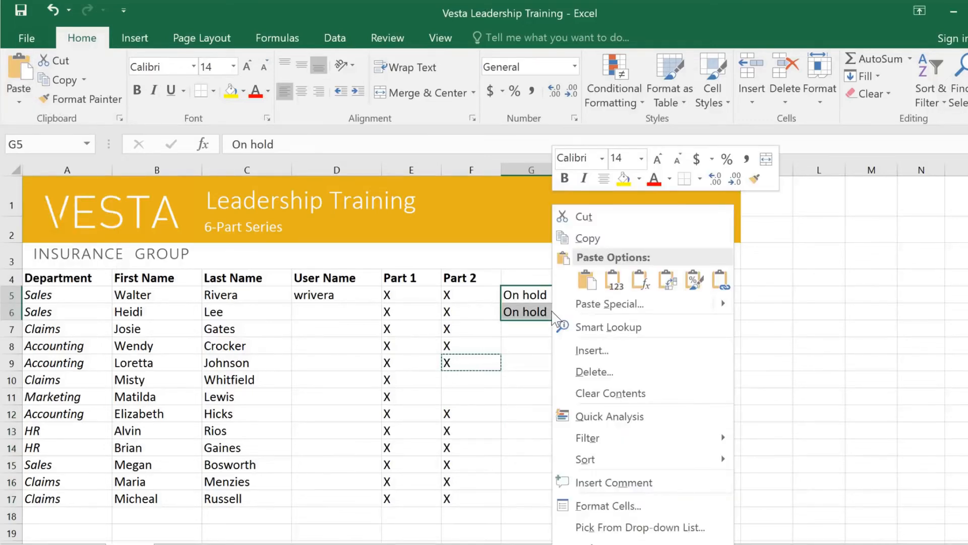
{"action": "left_click", "coordinate": [585, 217]}
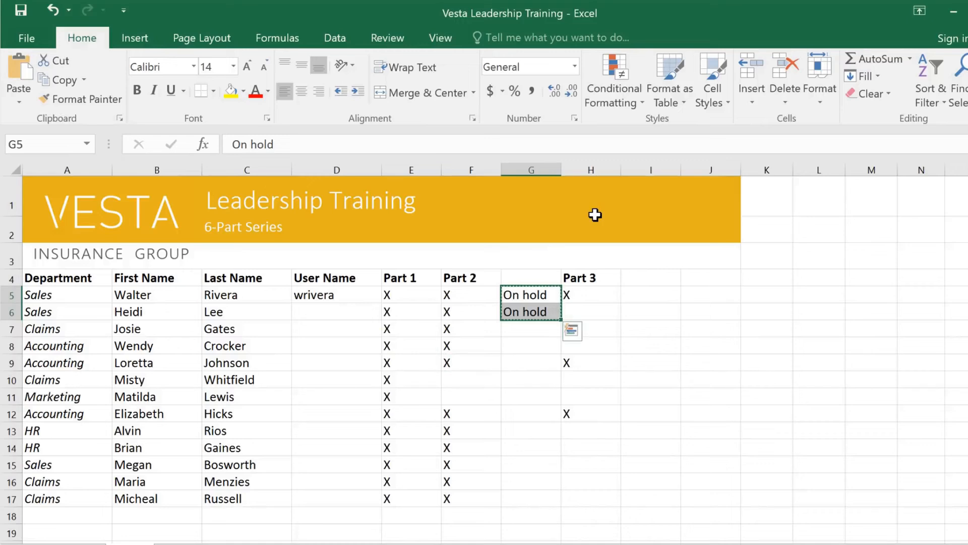
{"action": "left_click_drag", "start_coordinate": [460, 374], "coordinate": [458, 394]}
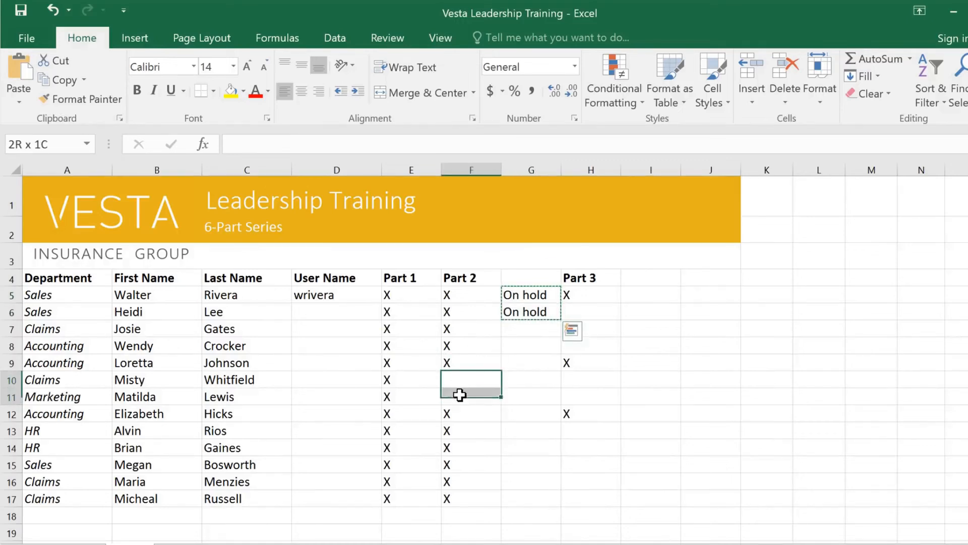
{"action": "right_click", "coordinate": [459, 393]}
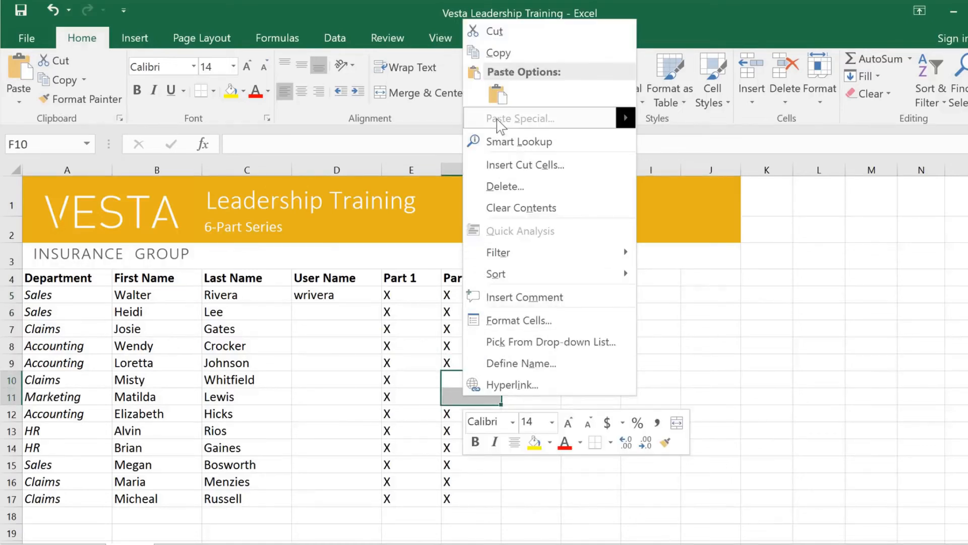
{"action": "left_click", "coordinate": [497, 95]}
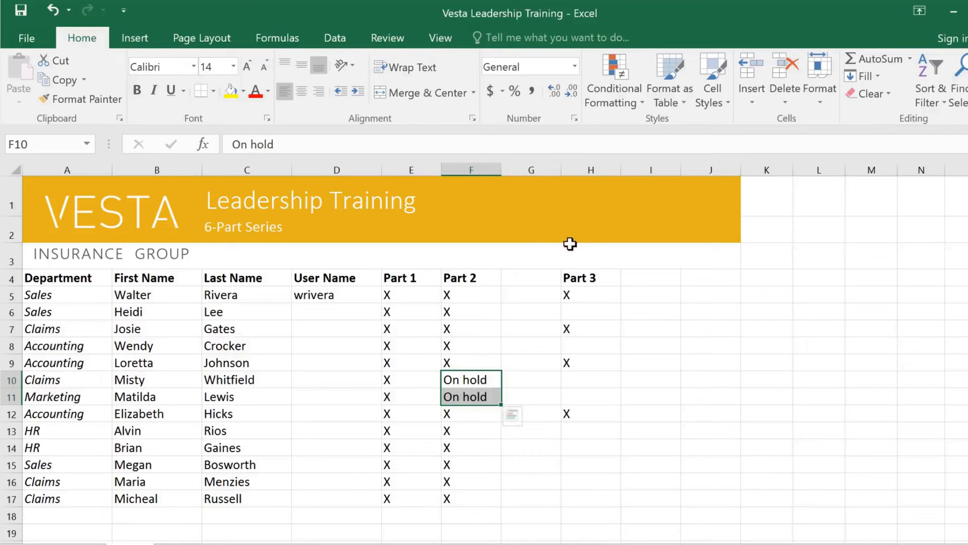
- Move the Part 3 column block H4:H12 one column left into column G
{"action": "left_click", "coordinate": [598, 273]}
{"action": "left_click_drag", "start_coordinate": [598, 273], "coordinate": [603, 411]}
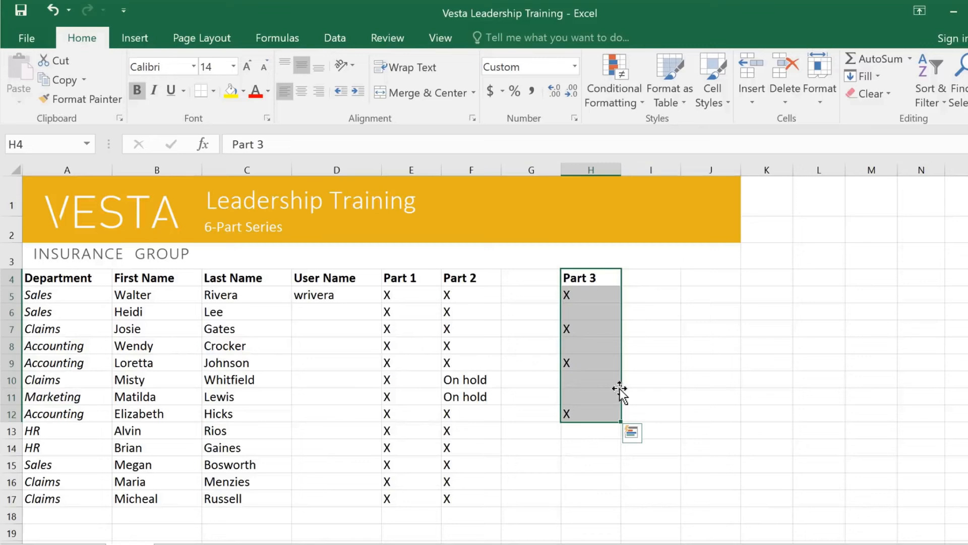
{"action": "left_click_drag", "start_coordinate": [620, 388], "coordinate": [550, 388]}
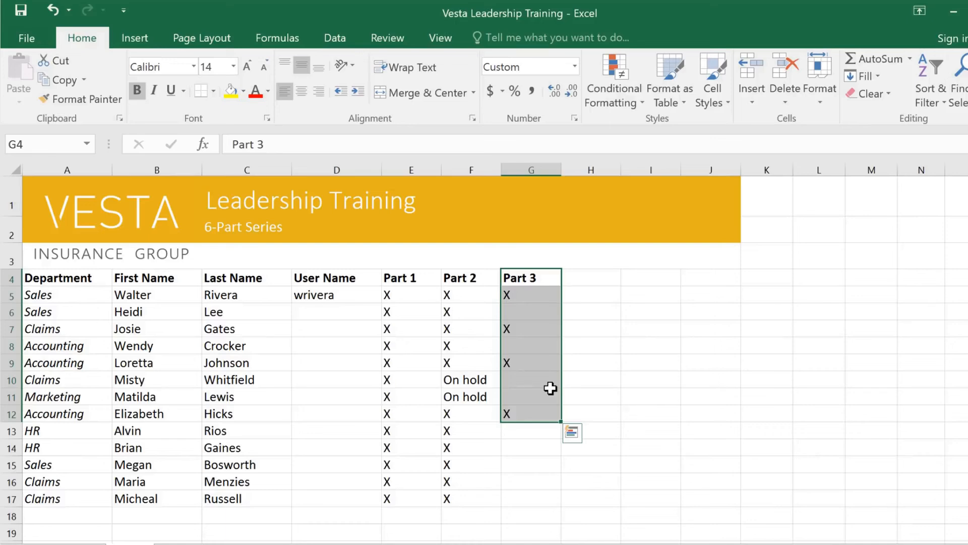
- Fill the X in cell G12 down through G17
{"action": "left_click", "coordinate": [549, 414]}
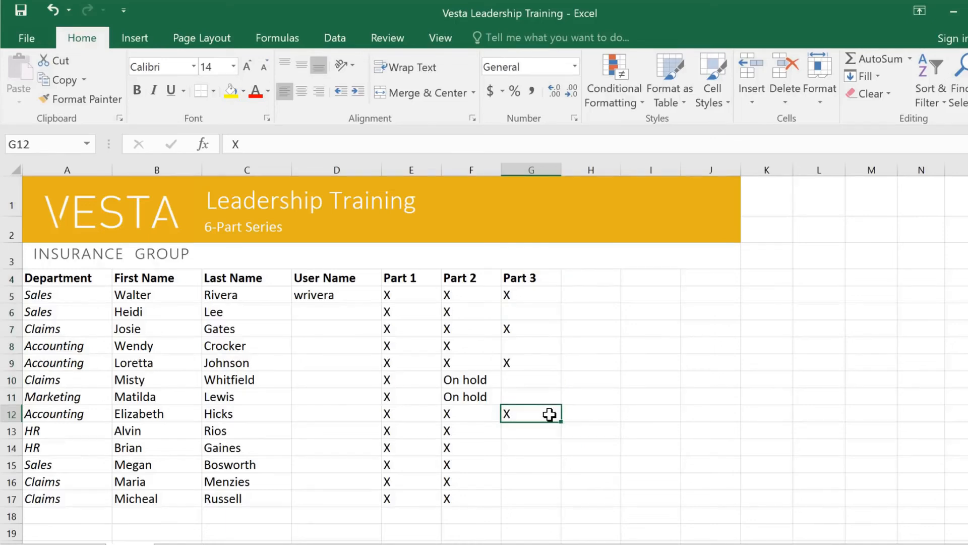
{"action": "left_click_drag", "start_coordinate": [561, 423], "coordinate": [558, 502]}
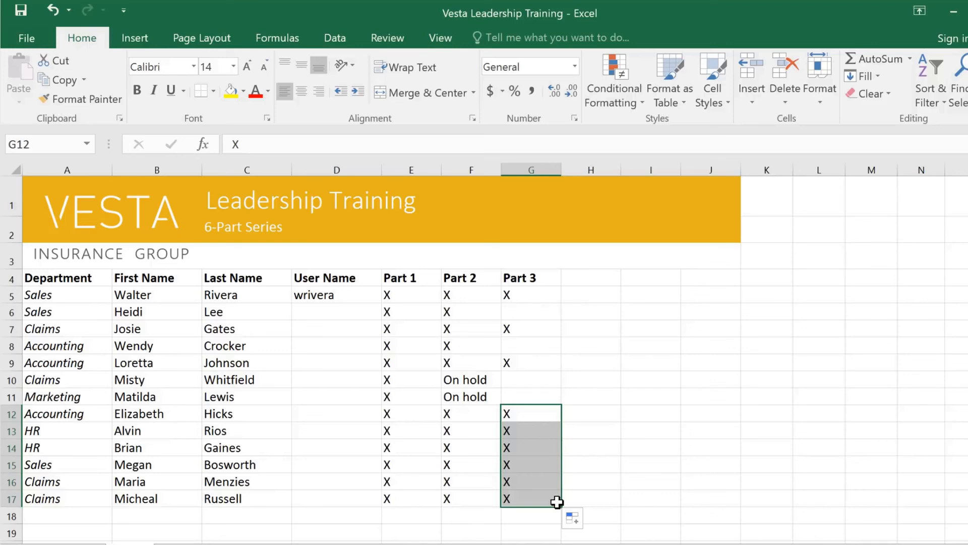
- Fill the Part 3 header rightward to create Part 4, Part 5 and Part 6 headers through J4
{"action": "left_click", "coordinate": [553, 277]}
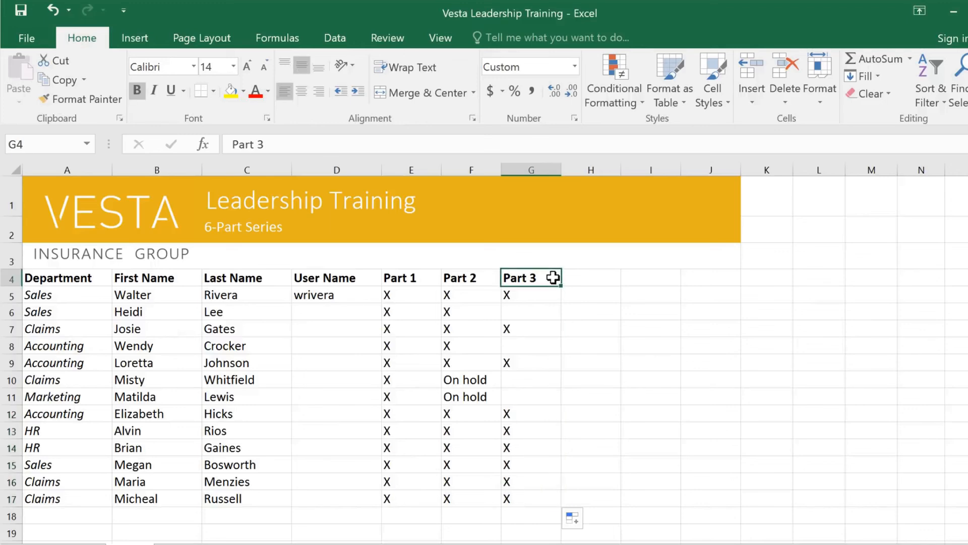
{"action": "left_click_drag", "start_coordinate": [595, 284], "coordinate": [725, 279]}
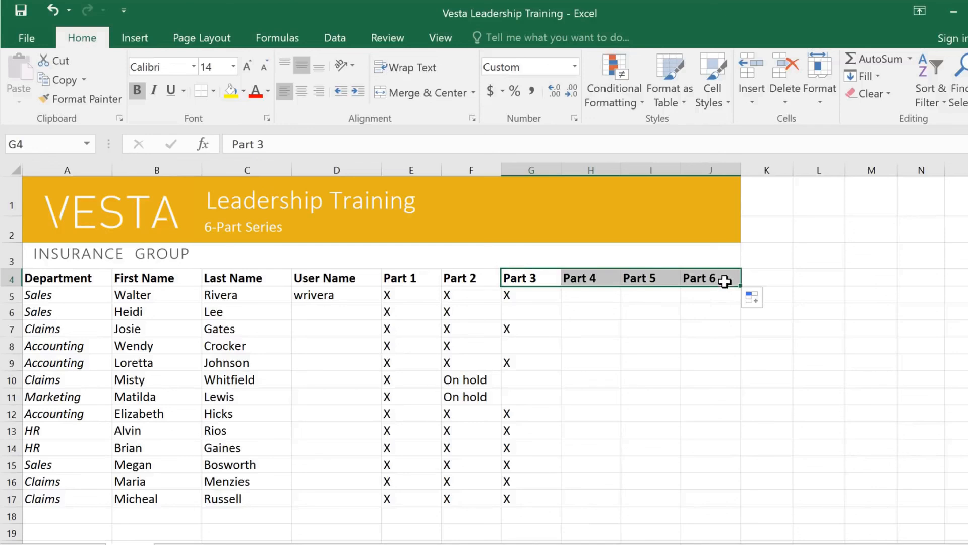